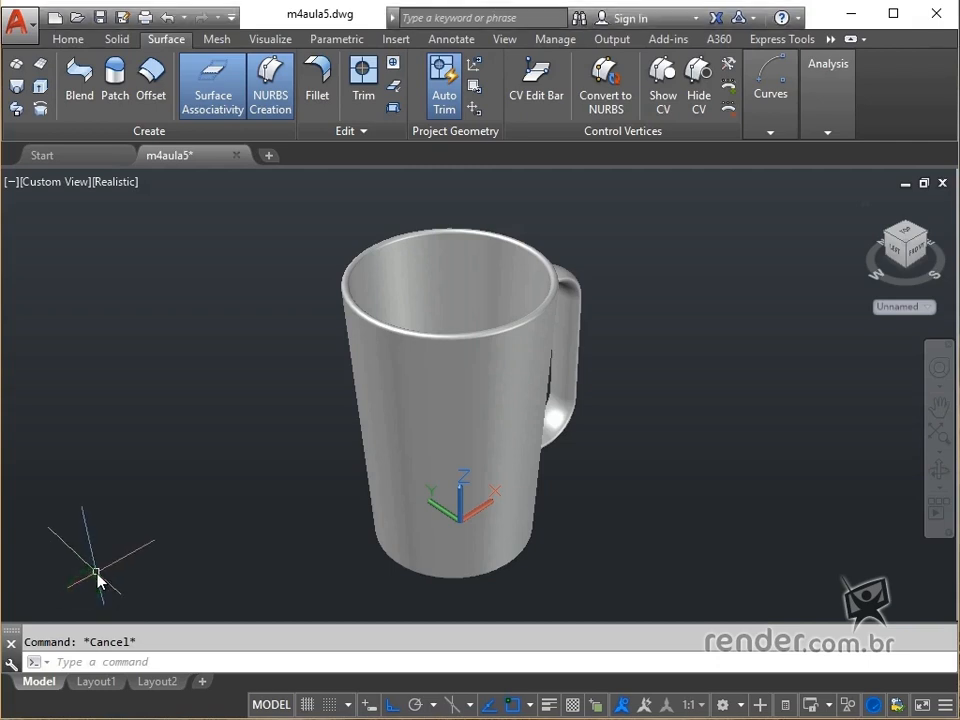
- Look through the file types offered for exporting the mug drawing to other formats, and leave without exporting
mouse_move(193, 450)
shift+middle_down()
mouse_move(225, 508)
mouse_move(251, 521)
mouse_move(341, 501)
mouse_move(464, 433)
mouse_move(529, 360)
mouse_move(553, 231)
mouse_move(585, 251)
mouse_move(660, 248)
mouse_move(726, 276)
mouse_move(759, 360)
mouse_move(594, 394)
mouse_move(407, 508)
mouse_move(246, 491)
mouse_move(178, 471)
mouse_move(191, 373)
mouse_move(195, 400)
mouse_move(180, 451)
shift+middle_up()
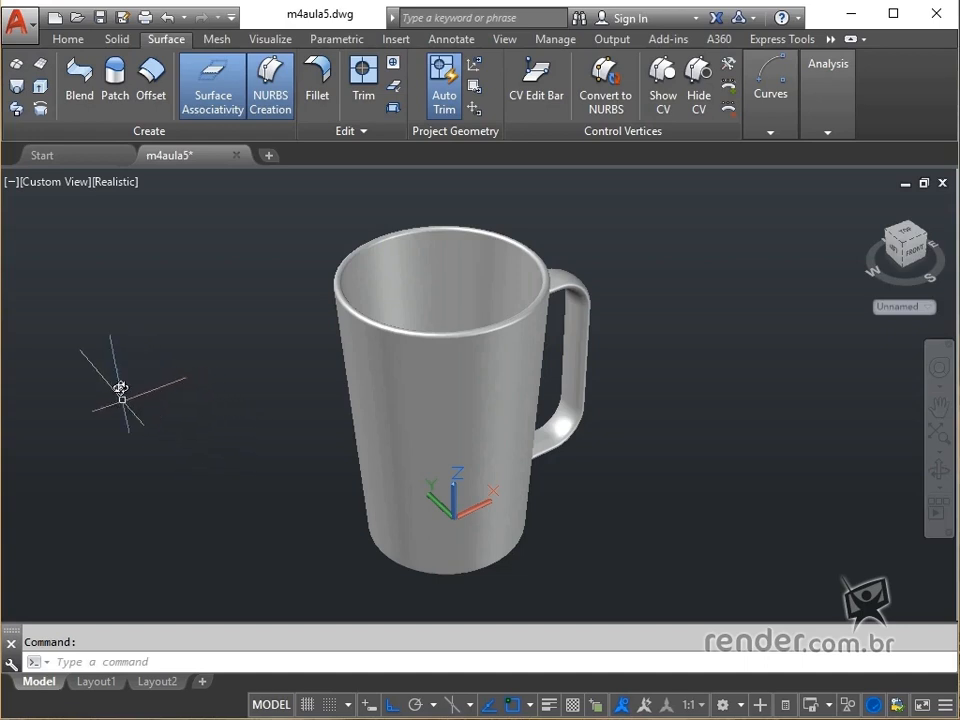
click(34, 38)
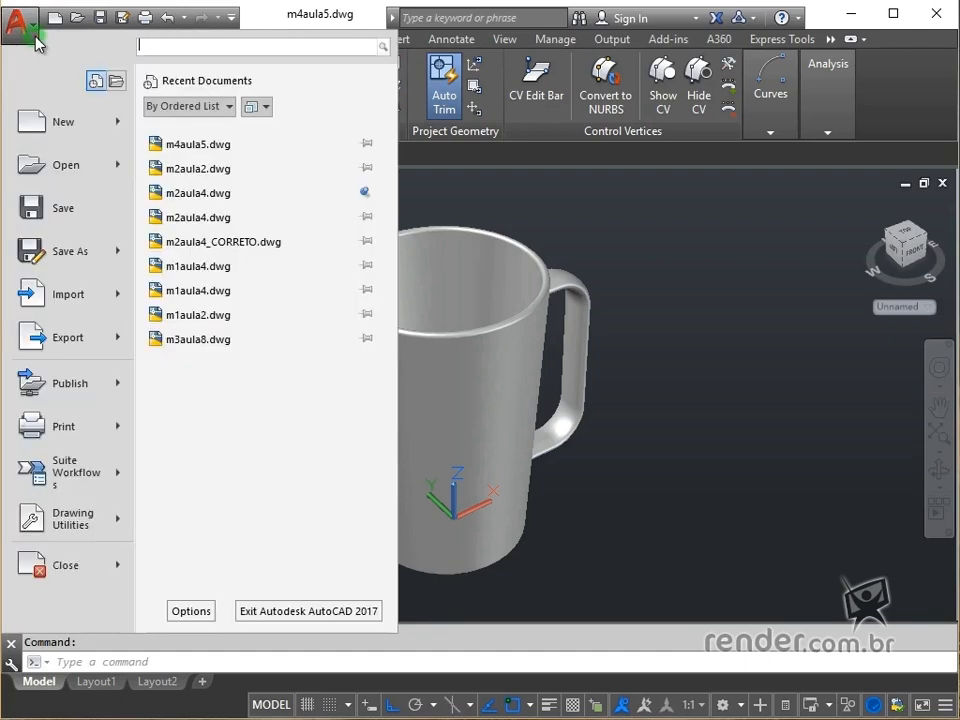
click(119, 336)
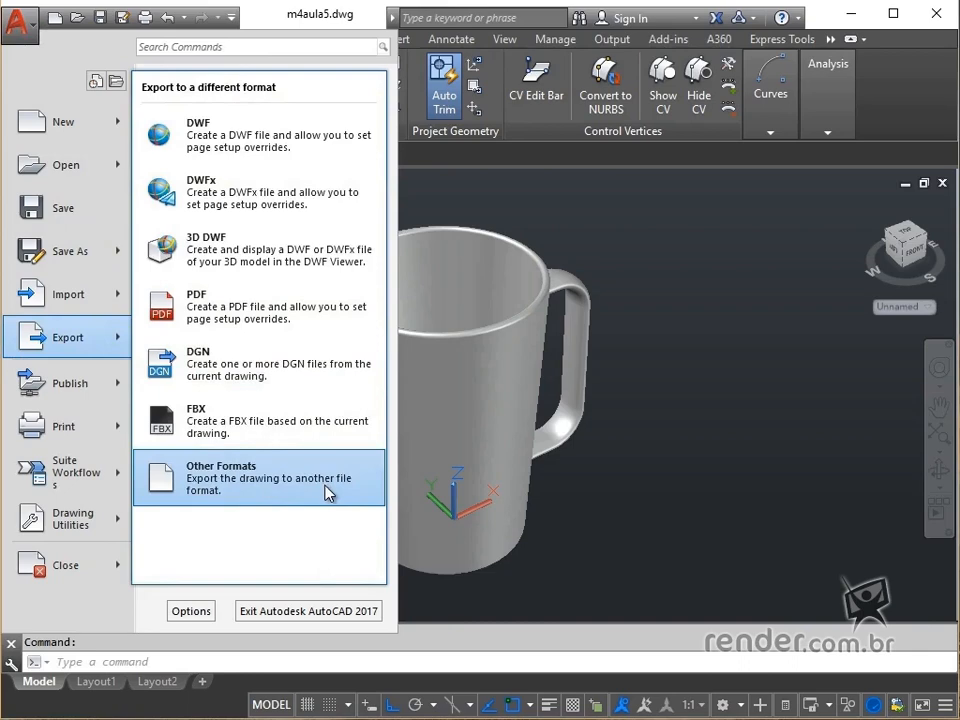
click(327, 491)
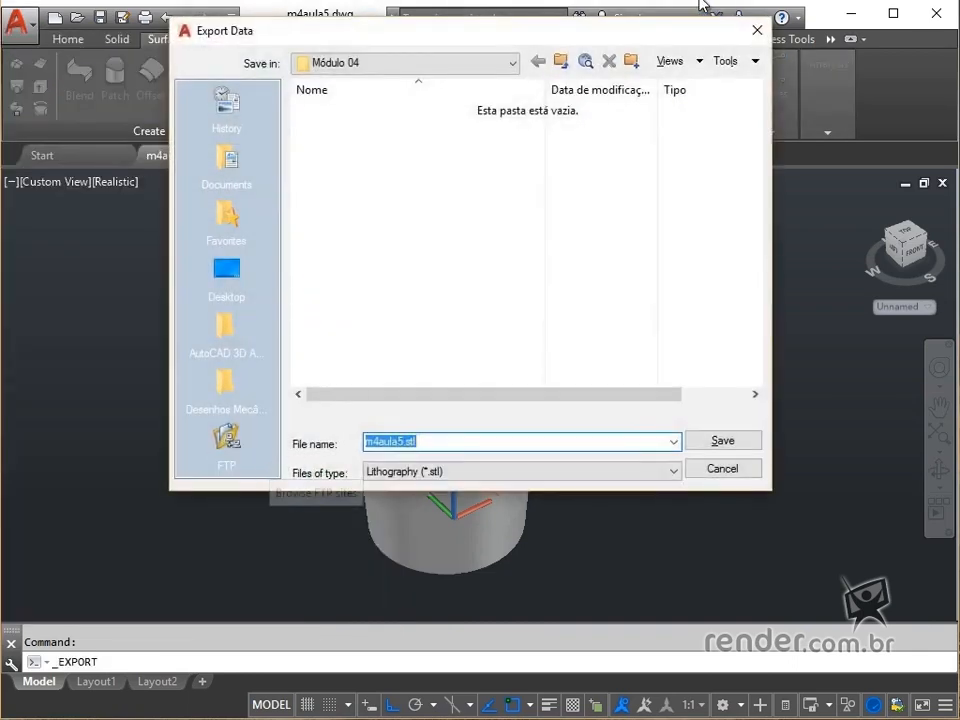
drag(632, 40, 620, 127)
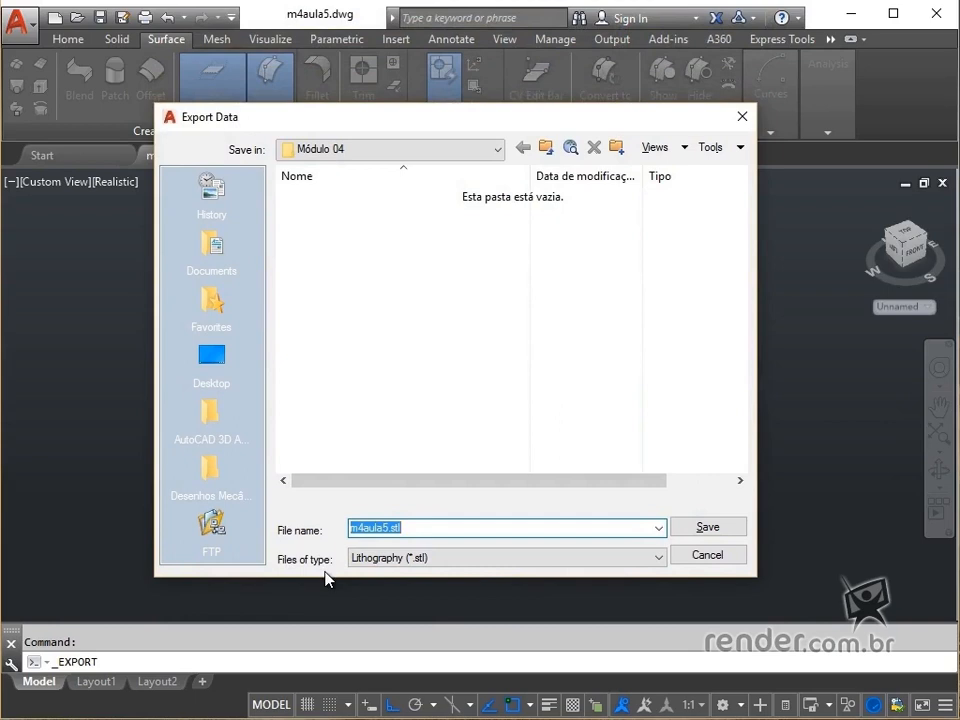
click(658, 558)
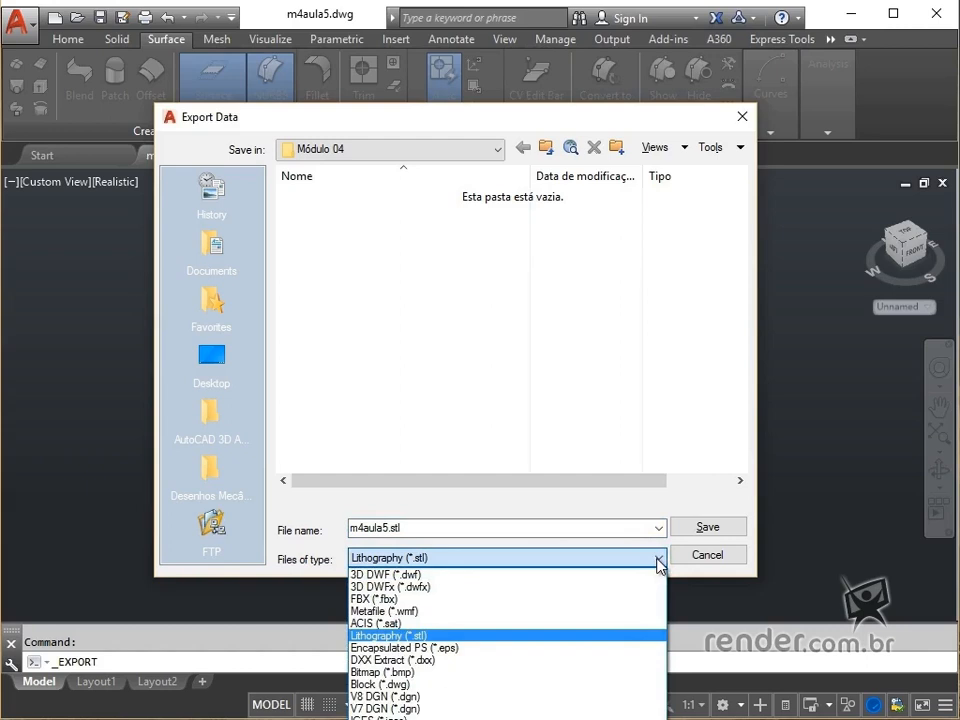
click(726, 558)
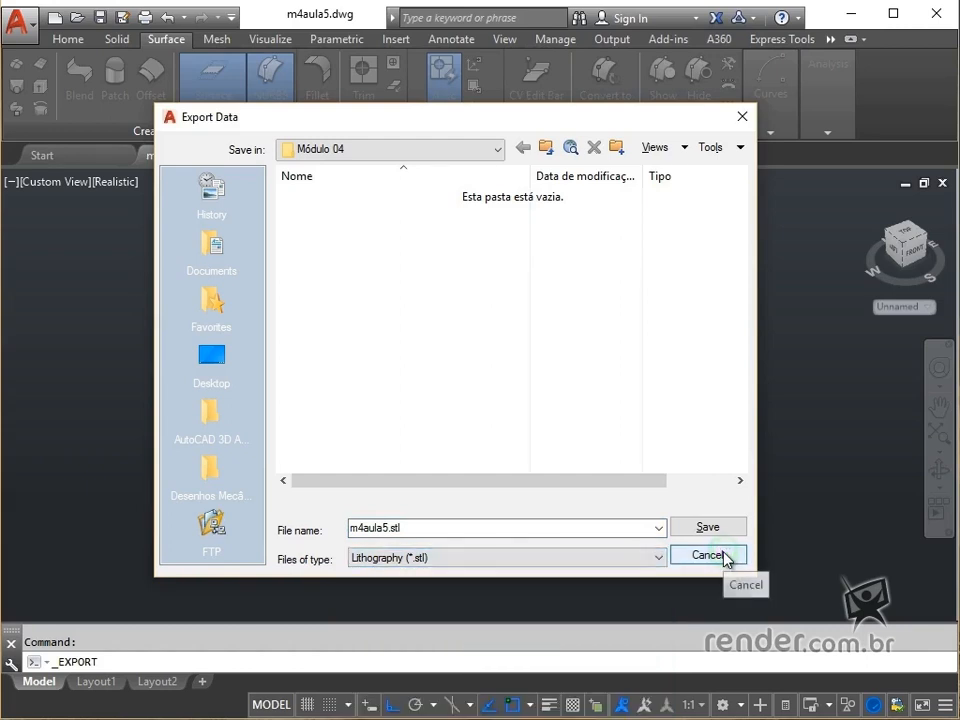
click(727, 554)
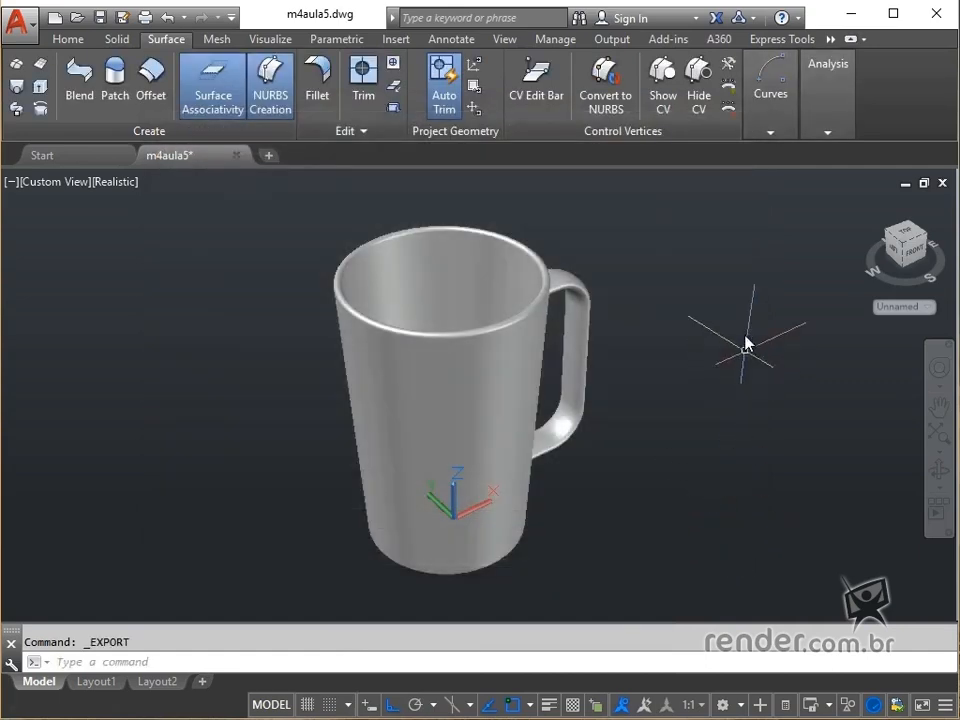
- Start Send to 3D Print Service, continue past the preparation notice and select the whole mug solid
click(604, 40)
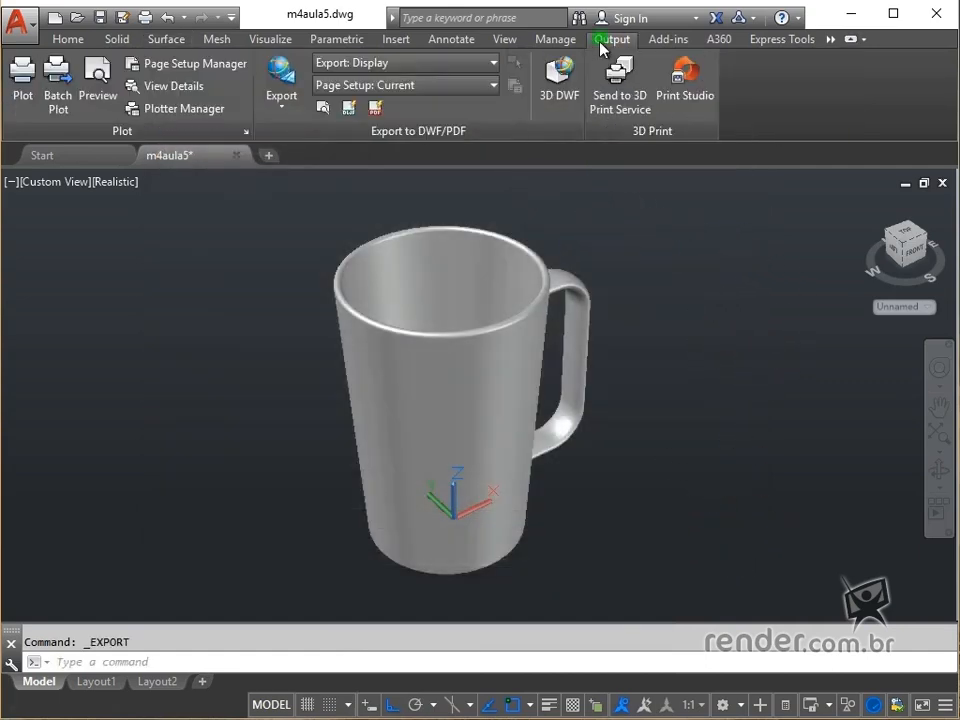
click(624, 117)
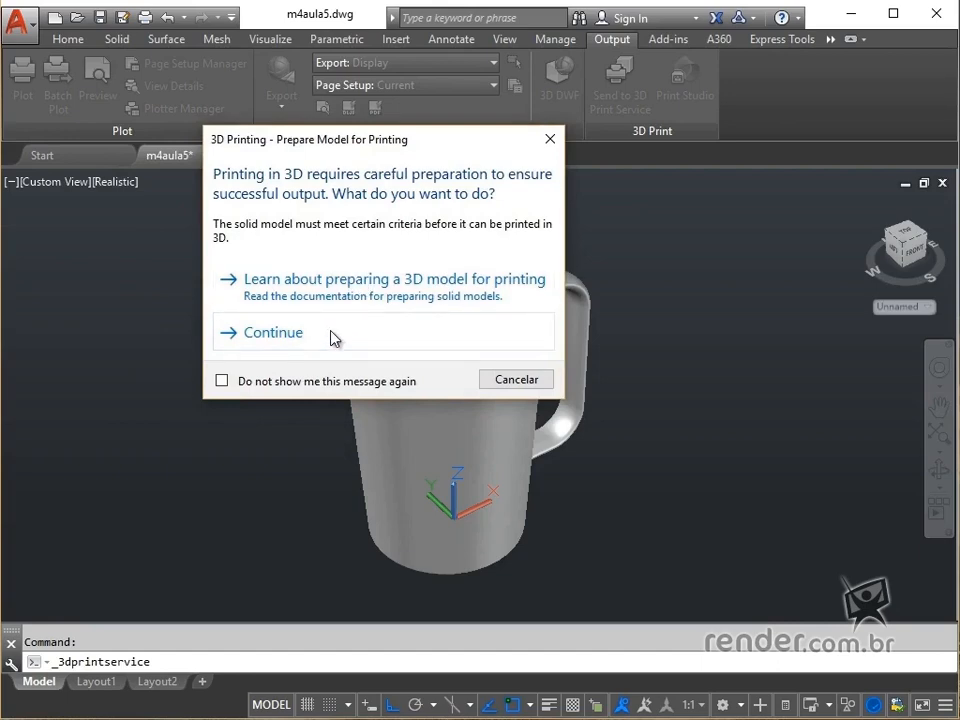
click(333, 338)
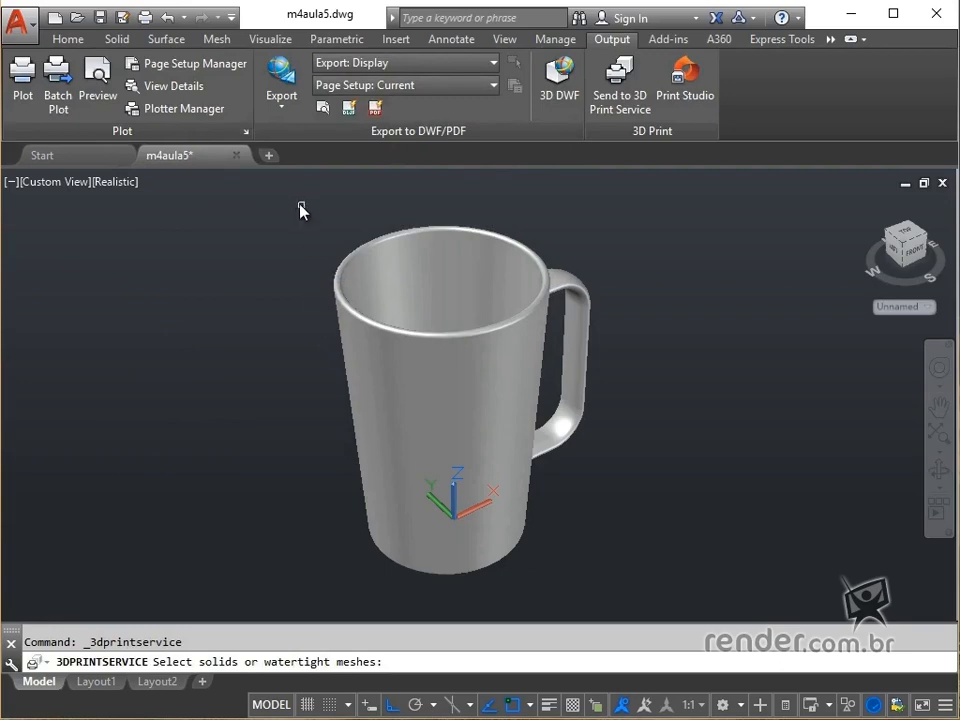
click(299, 201)
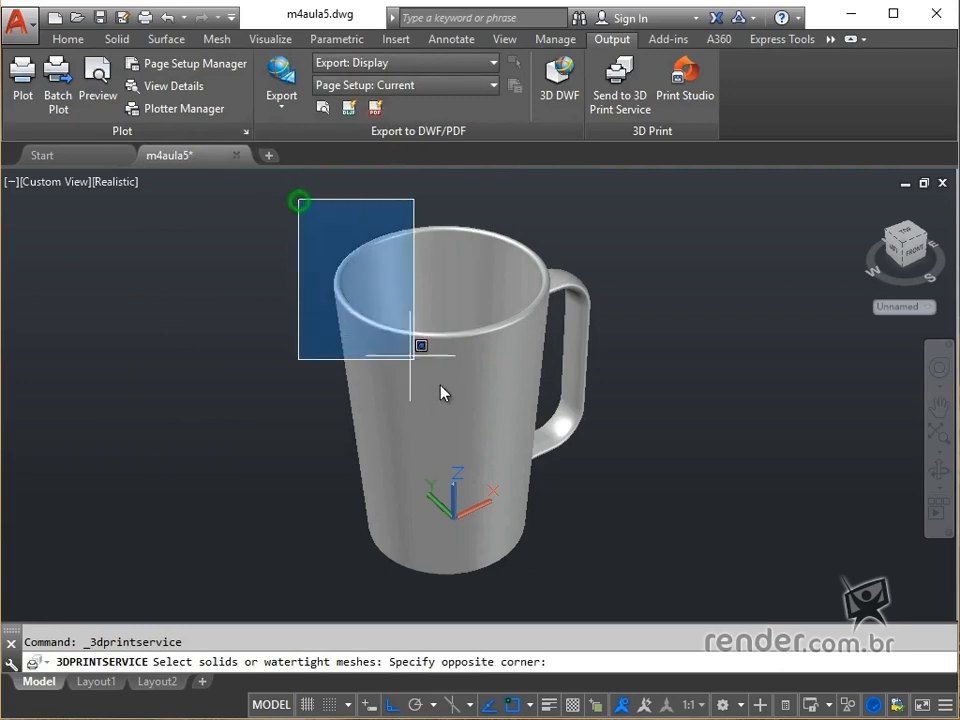
click(607, 583)
key(Return)
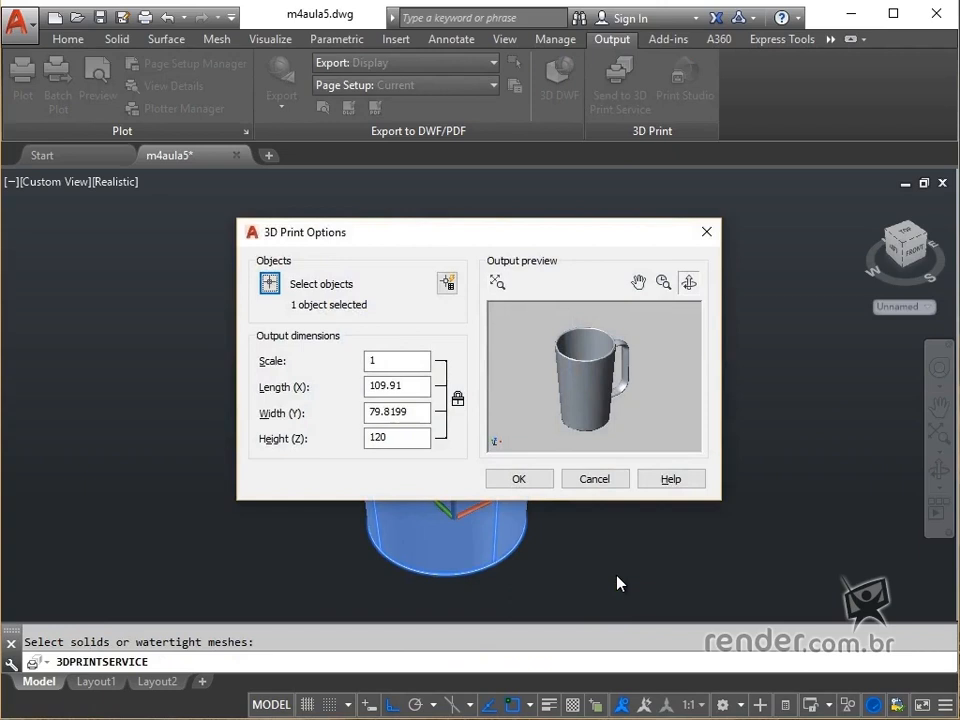
- Set the print output scale to 2, orbit the preview to inspect the mug, and accept the 3D print options
double_click(388, 360)
text(2)
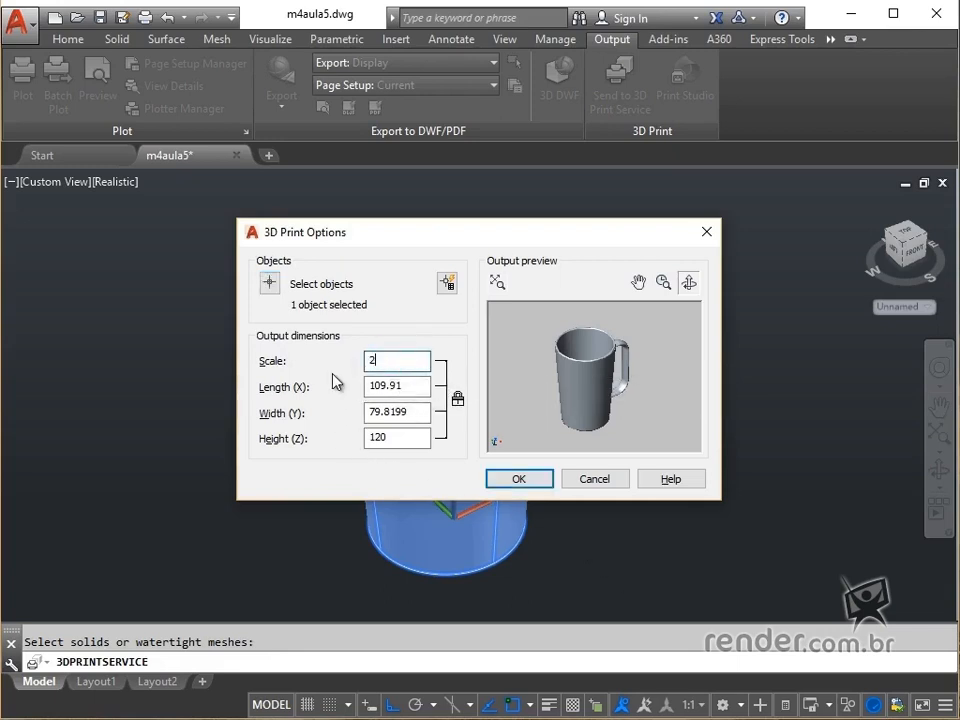
click(425, 438)
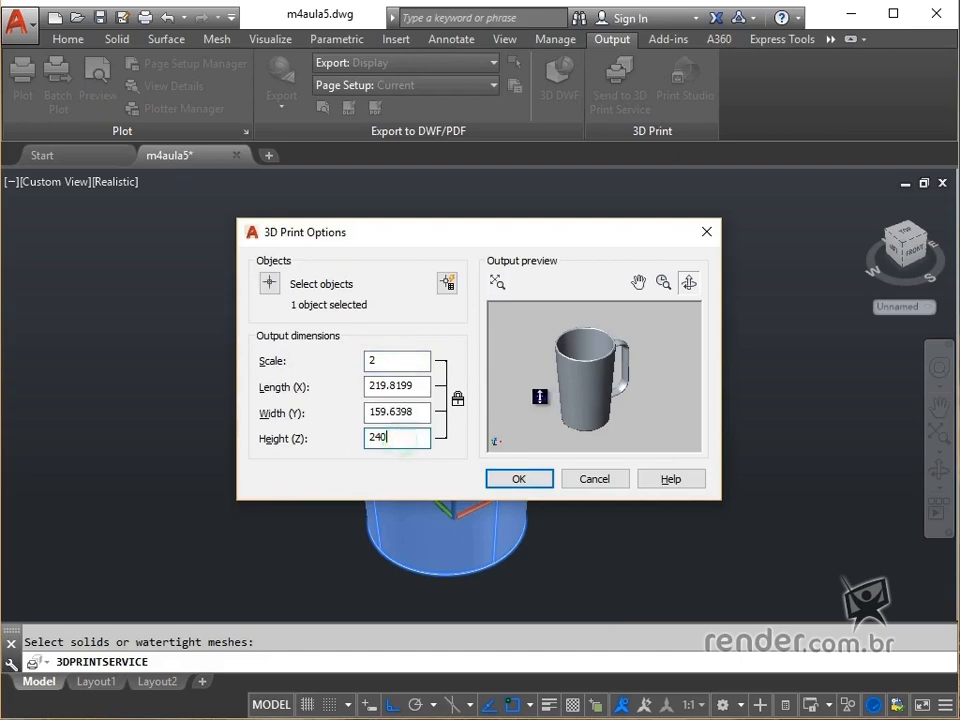
drag(541, 395, 520, 449)
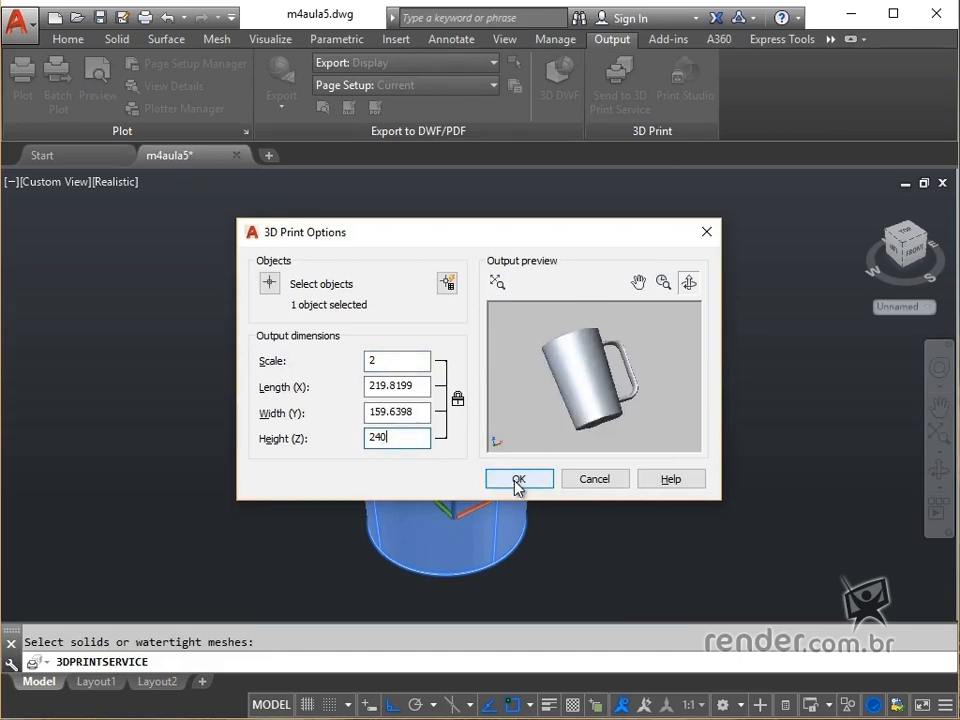
click(517, 481)
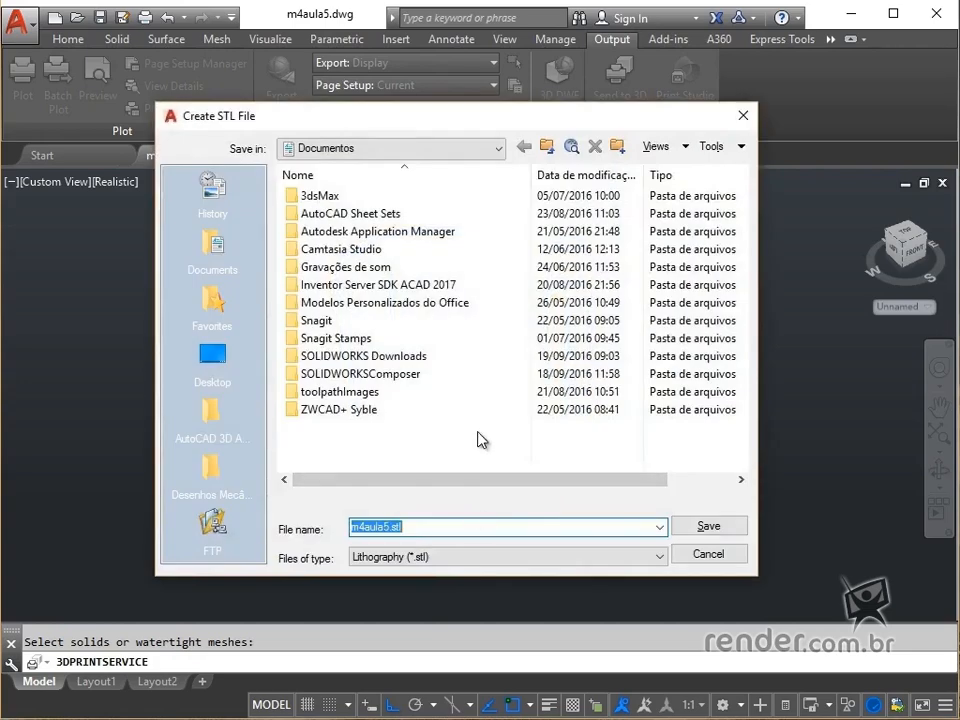
- Save the STL file as Caneca in the Documentos folder and close the print service provider web page
text(Caneca)
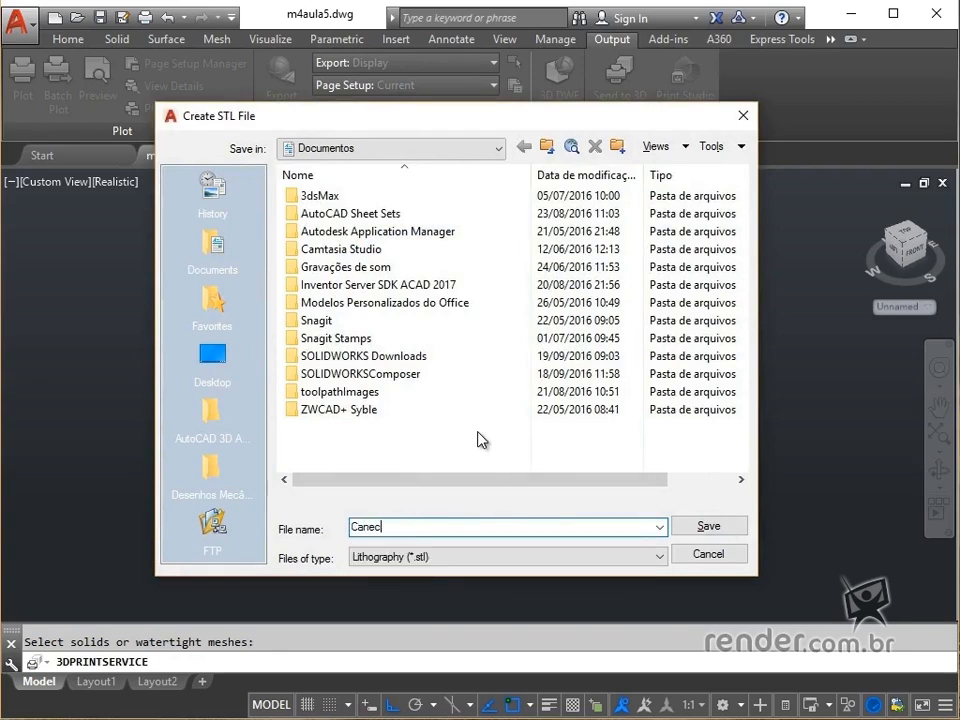
click(736, 528)
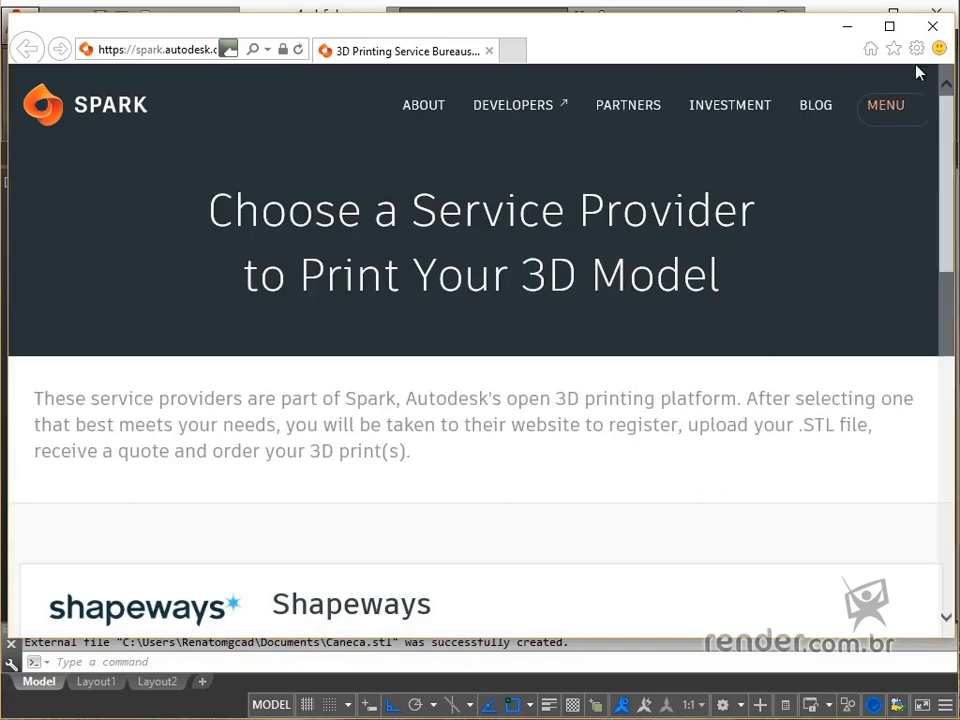
click(930, 30)
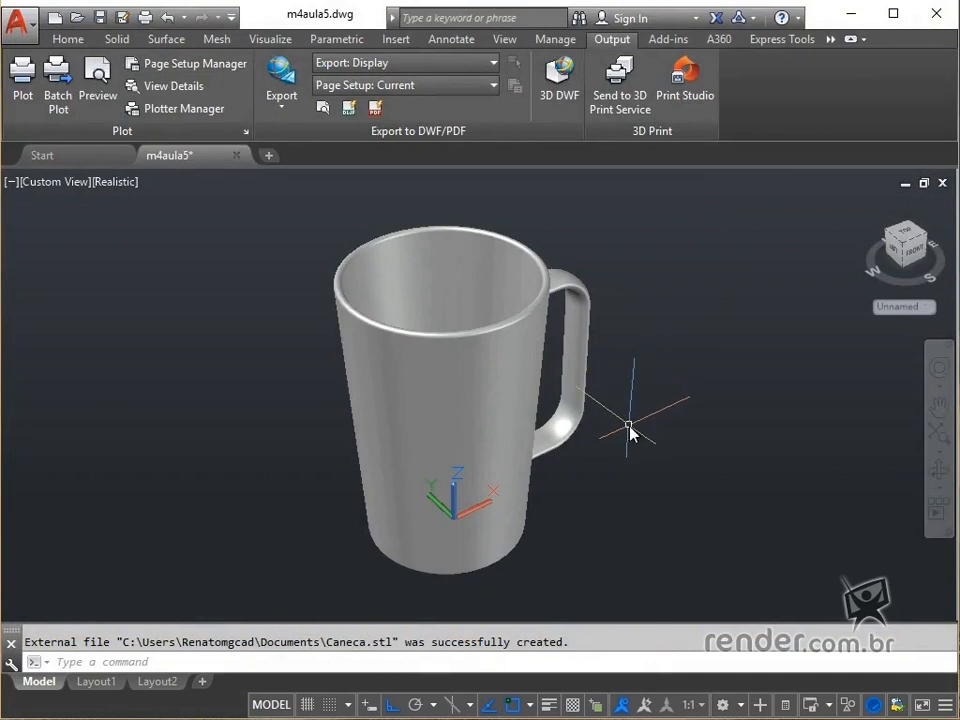
key(Escape)
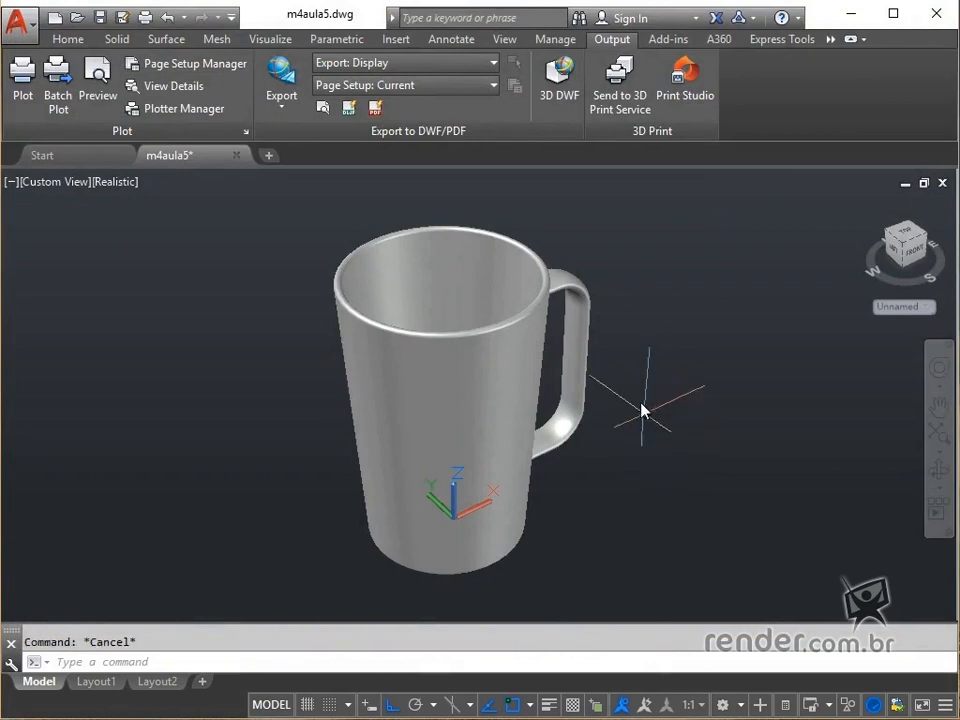
- Send the whole mug solid to Print Studio, keeping the output scale of 2
click(688, 98)
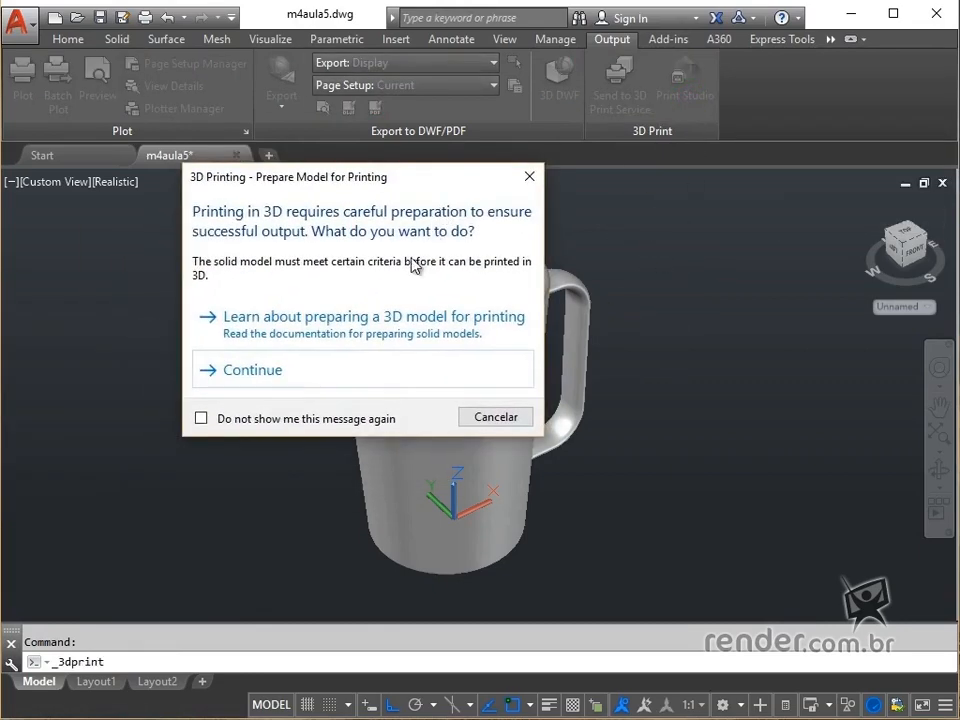
click(304, 369)
click(328, 192)
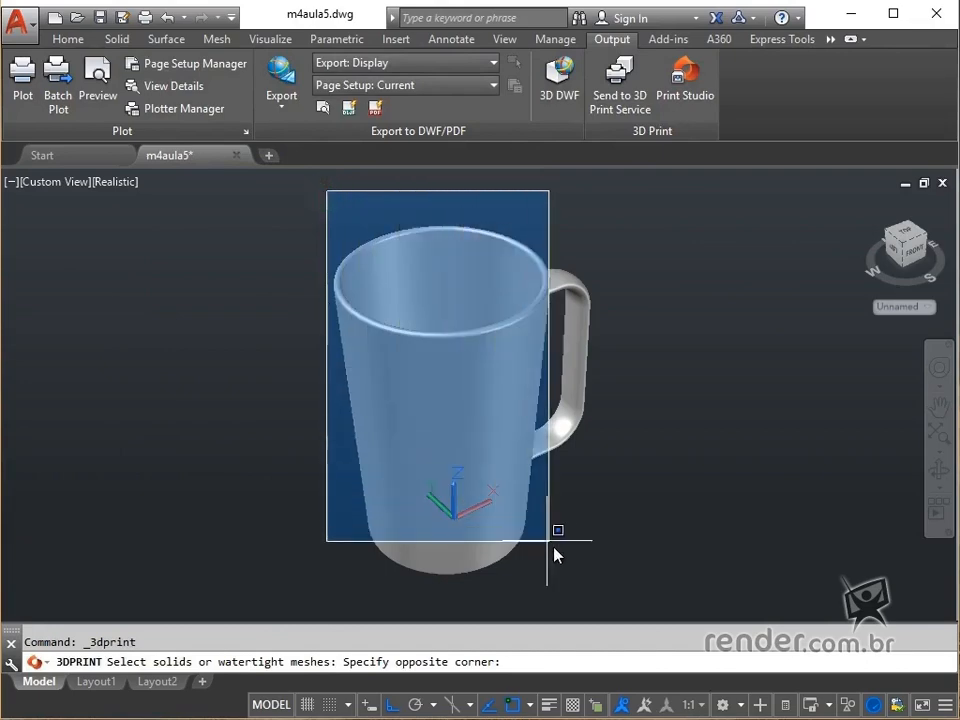
click(634, 582)
key(Return)
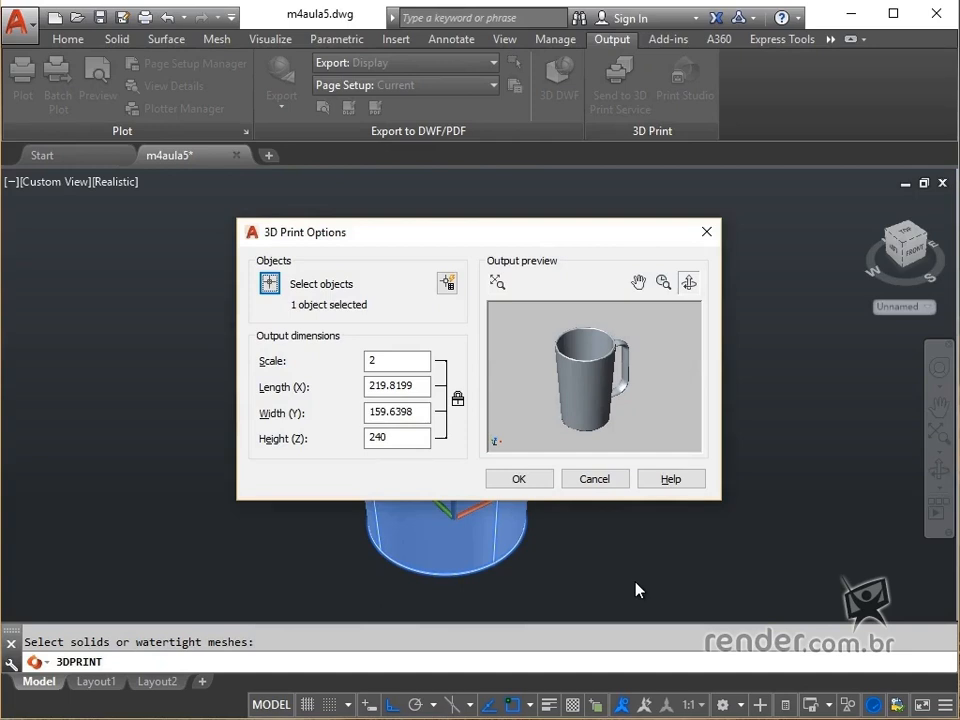
click(545, 484)
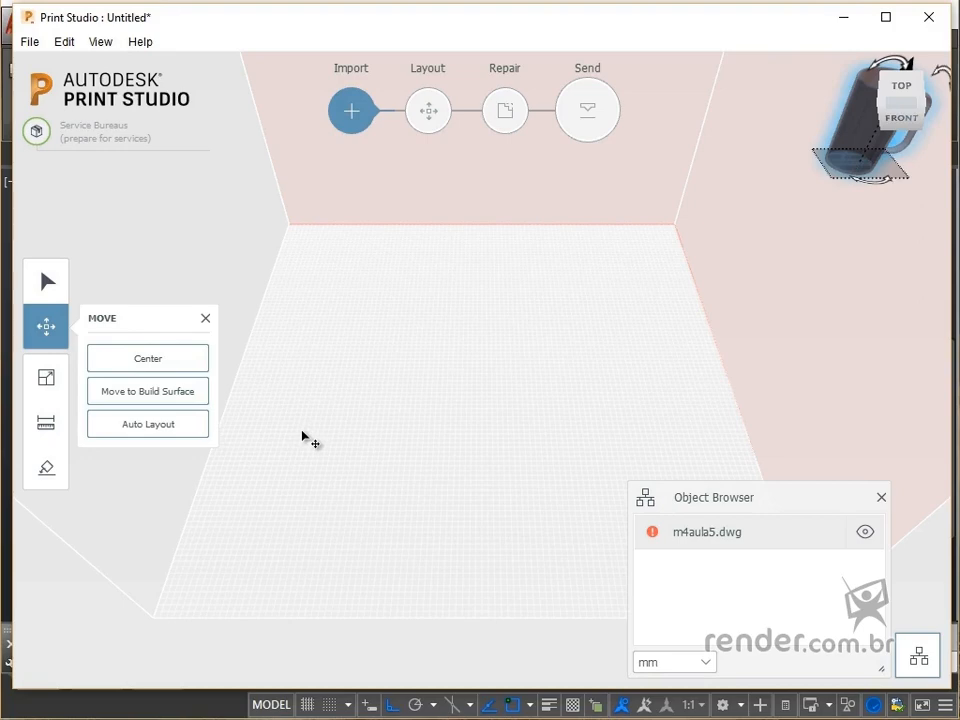
- Center the mug in the Print Studio build area and set its scale factor to 200%
click(155, 363)
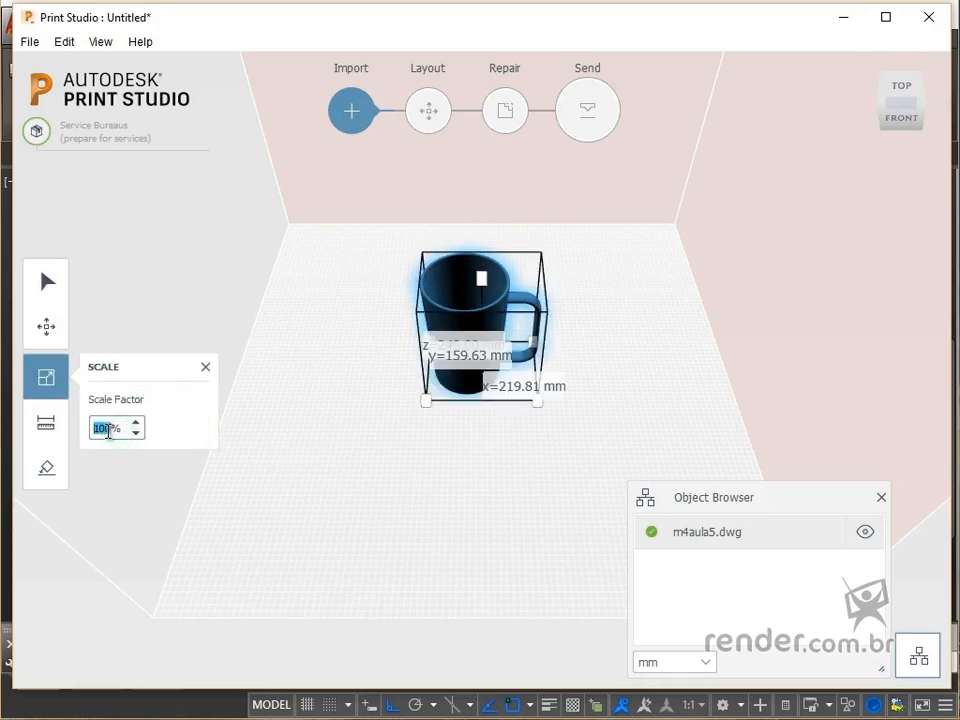
key(Return)
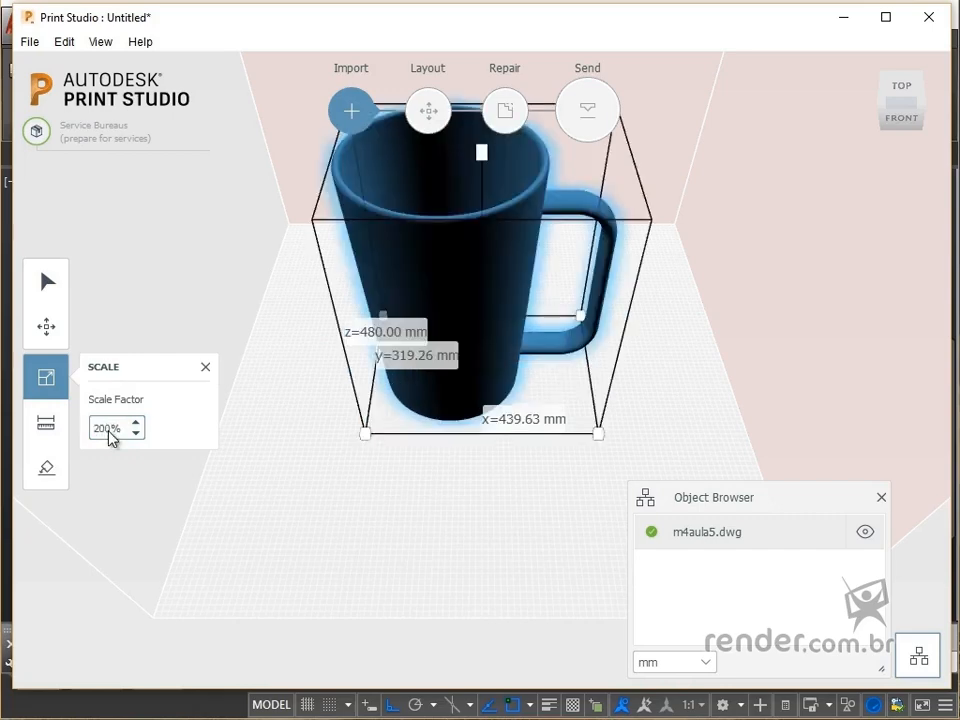
- Rotate the mug about 50 degrees around its vertical axis on the build surface
click(47, 325)
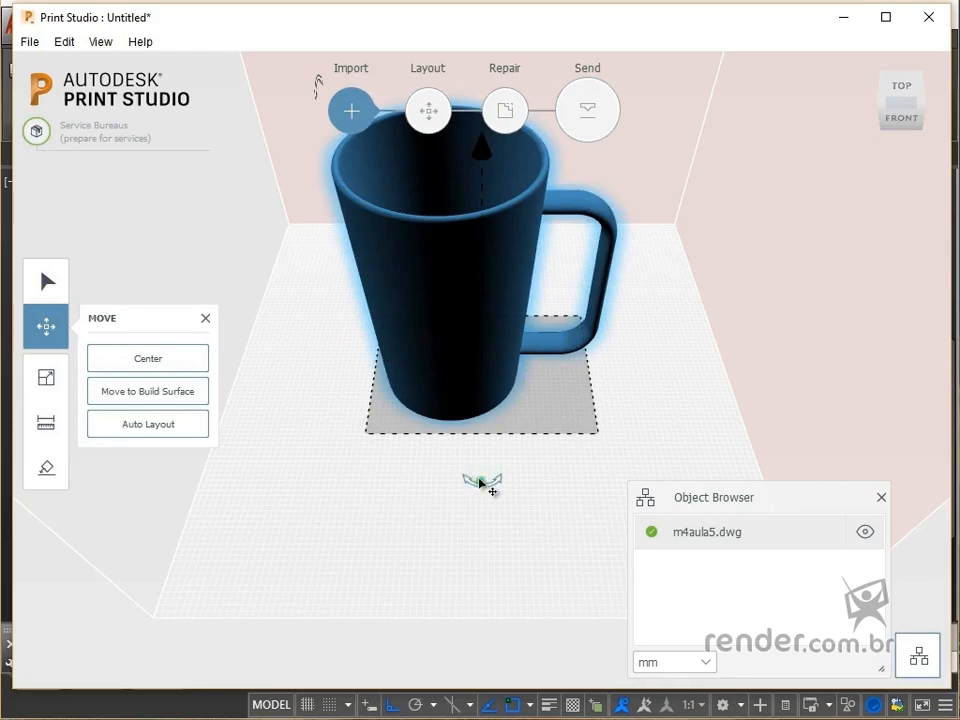
drag(480, 482, 584, 434)
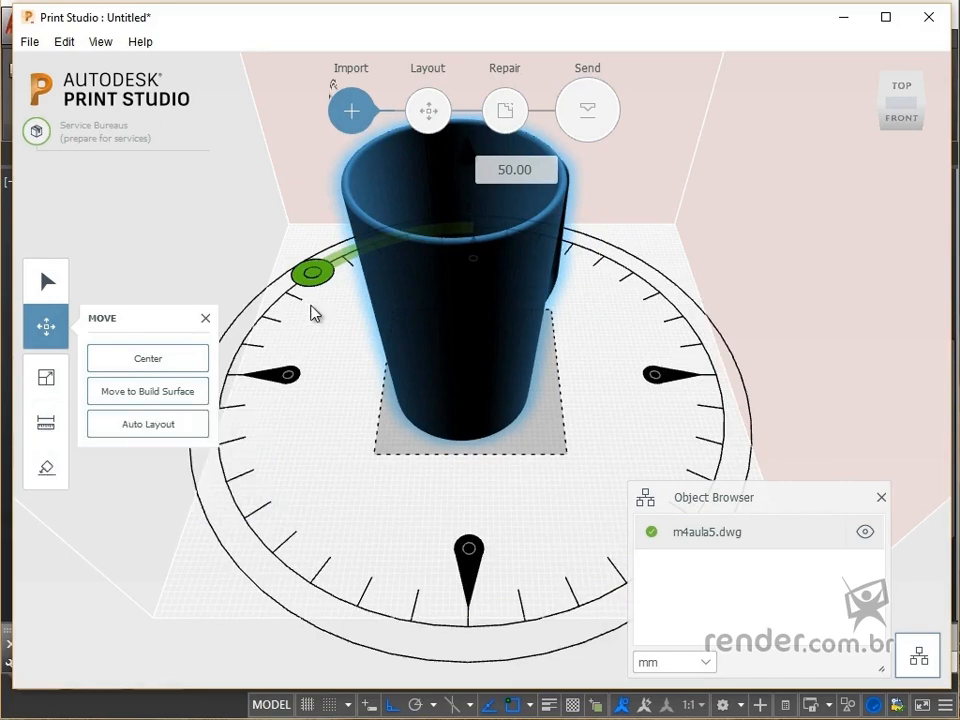
- Proceed to sending the print and choose the plastic Polyurethane (TPU-92A) Rubber-Like material from i.materialise in the Raw finish
click(586, 112)
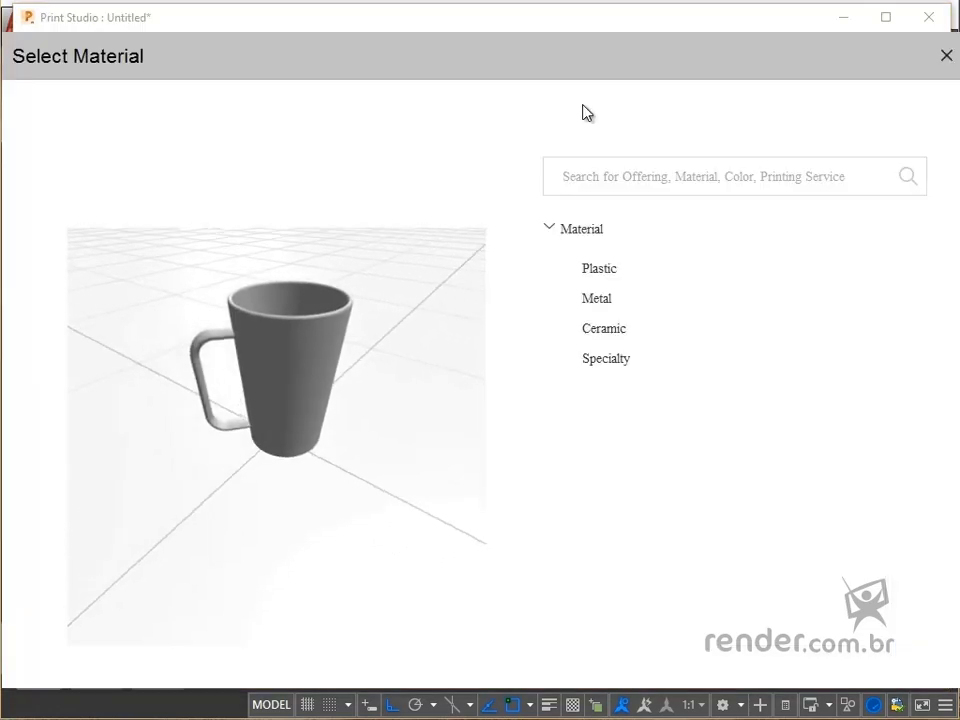
click(599, 271)
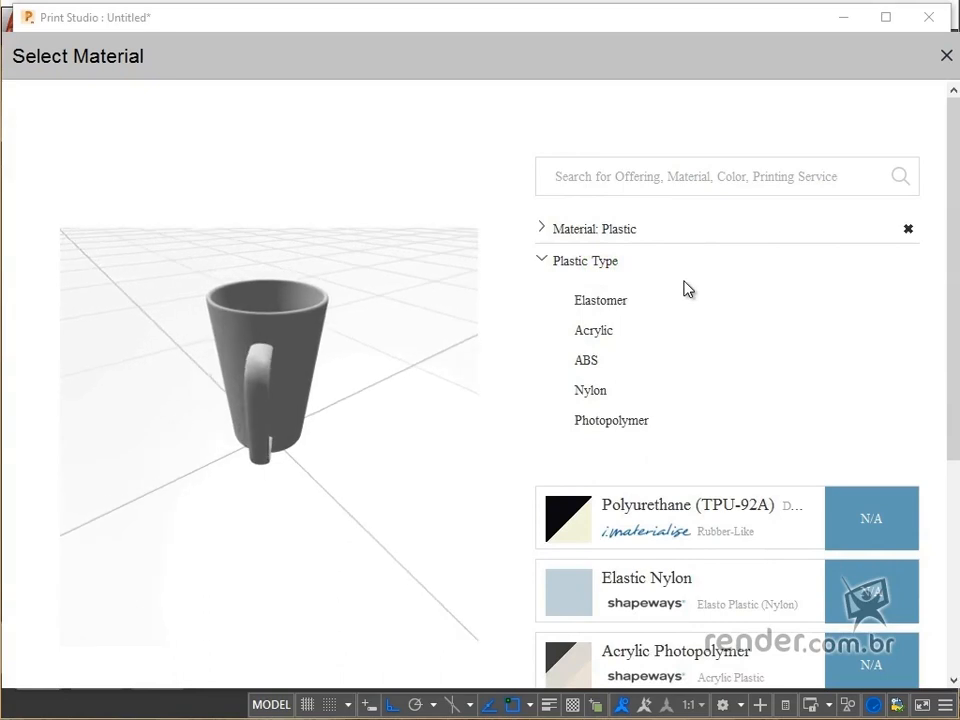
click(585, 518)
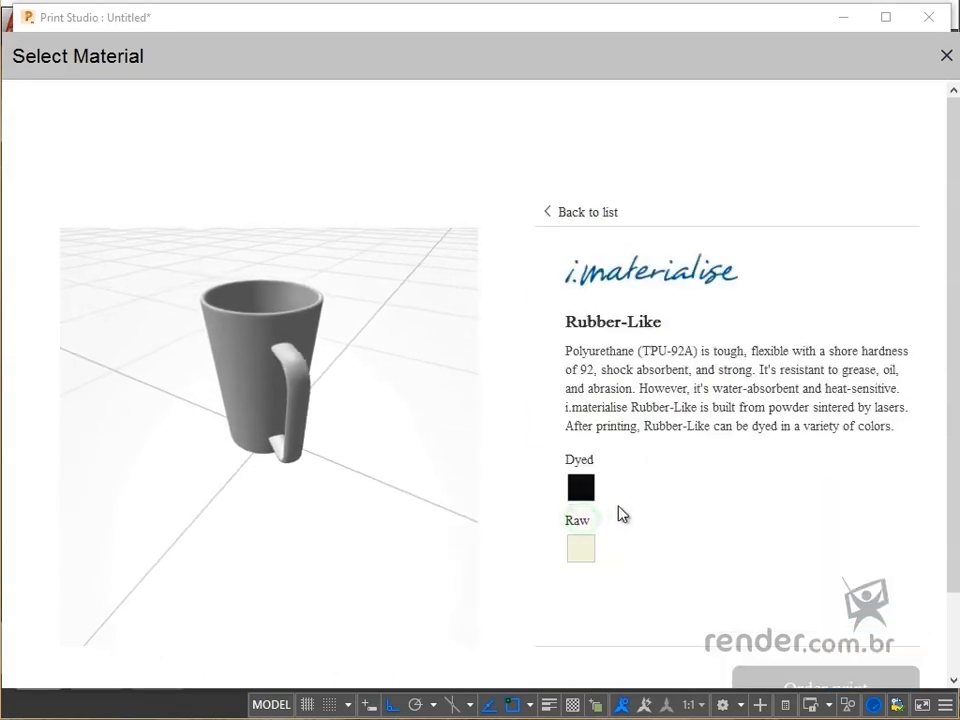
scroll(710, 505, down, 1)
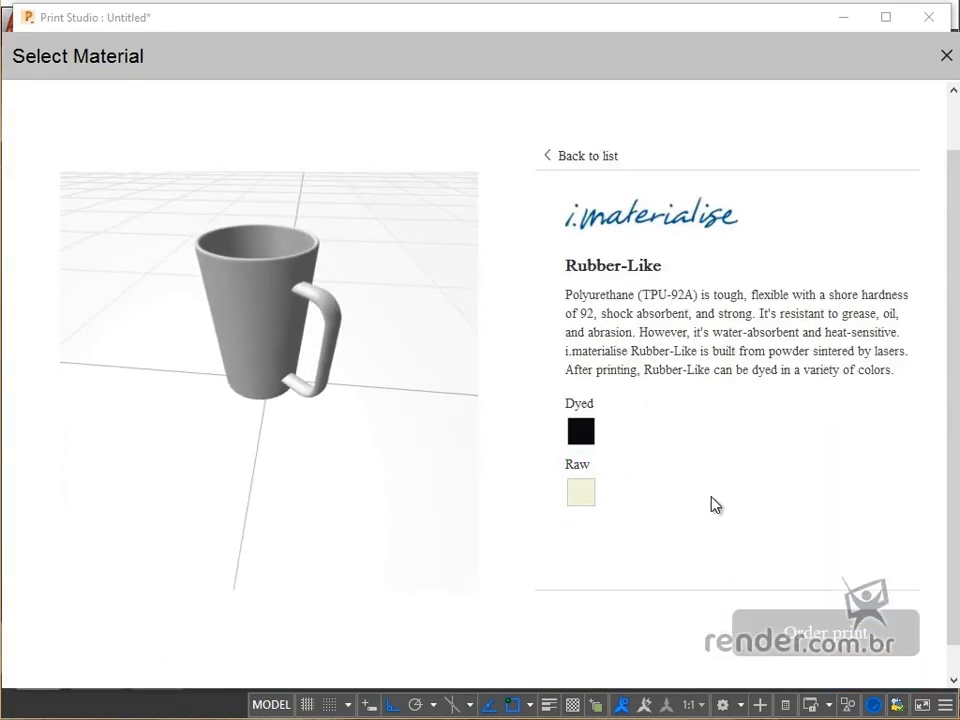
click(581, 492)
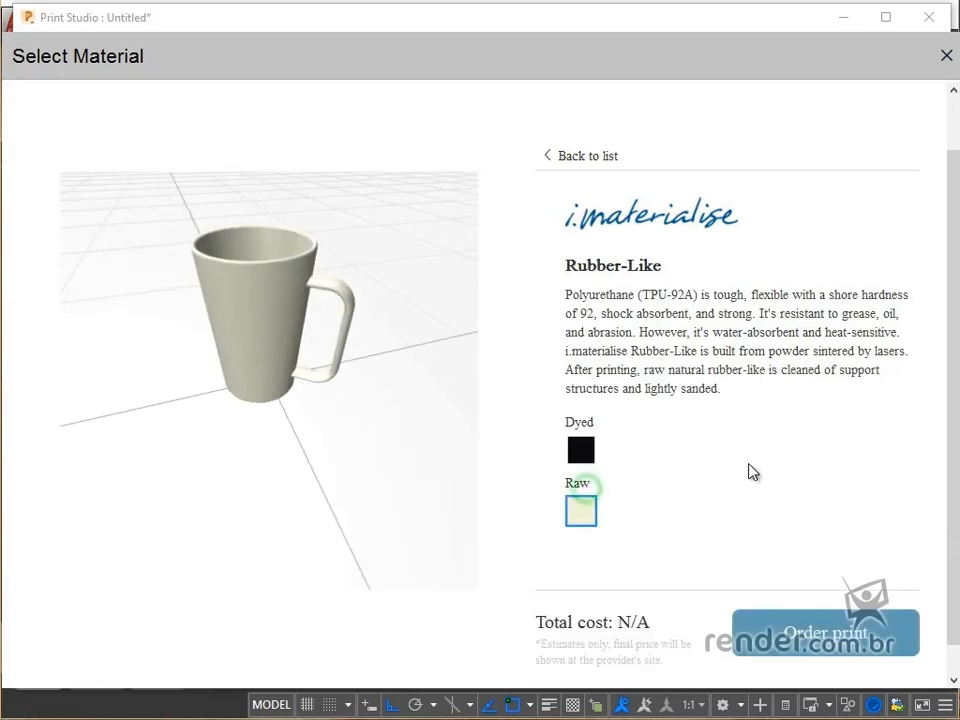